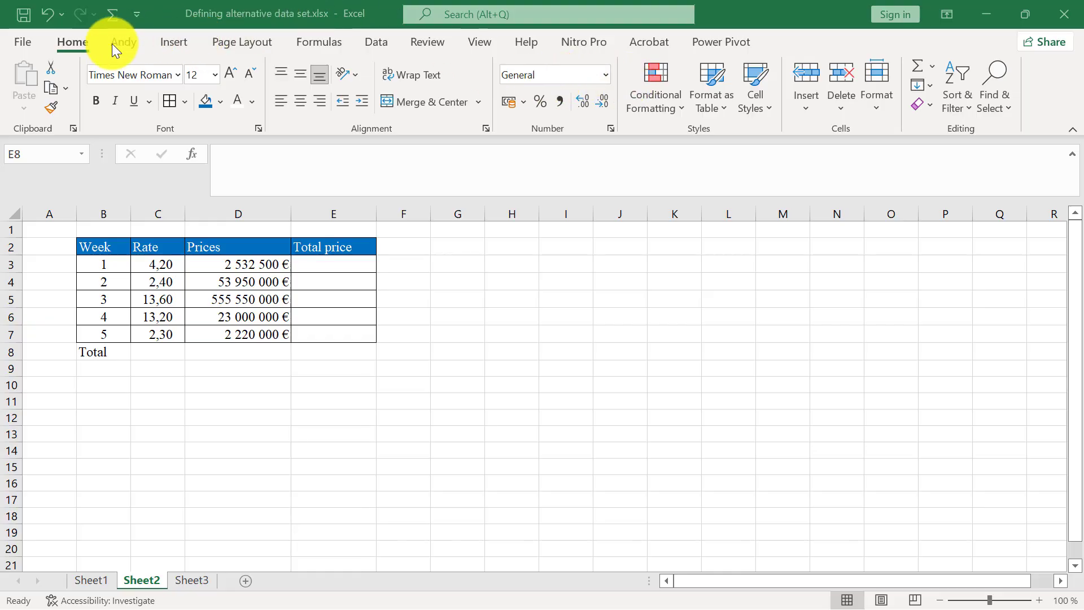
{"action": "left_click", "coordinate": [86, 38]}
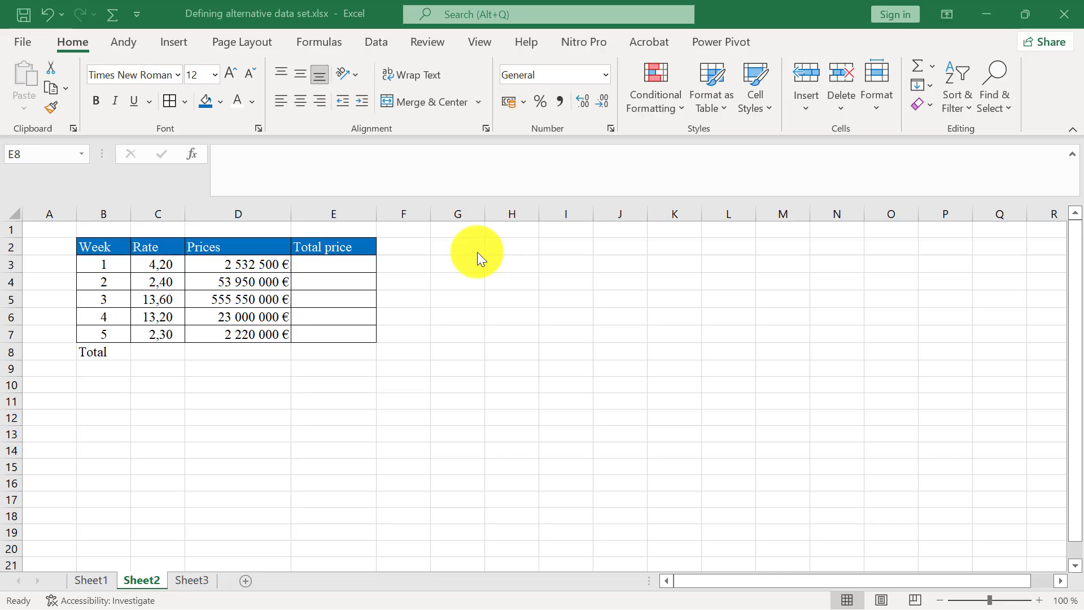
{"action": "left_click", "coordinate": [477, 252]}
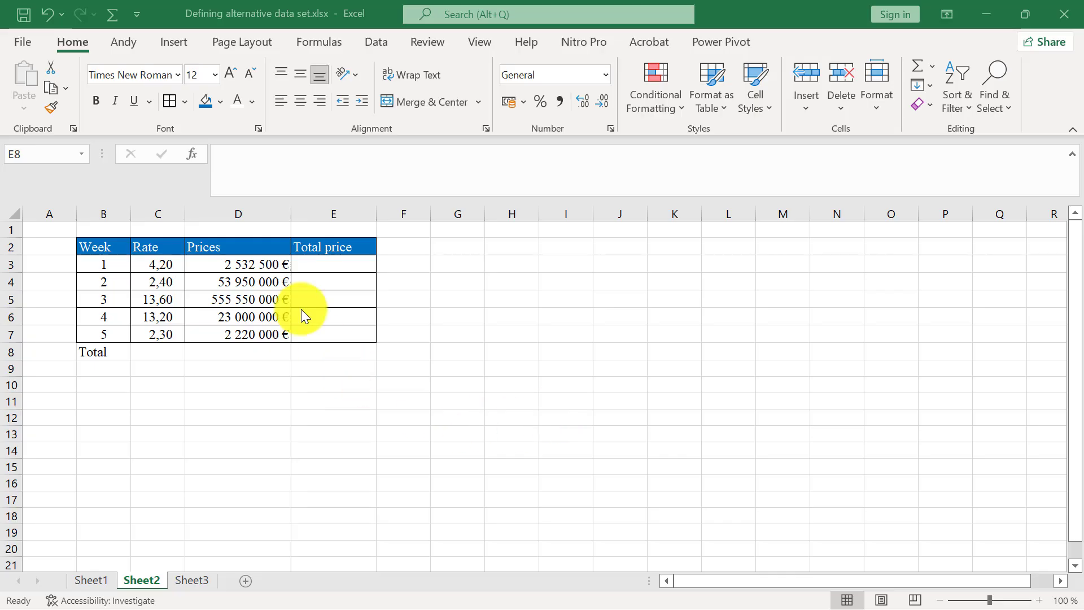
Enter the formula =C3*D3 in cell E3 to calculate week 1's total price.
{"action": "left_click", "coordinate": [333, 266]}
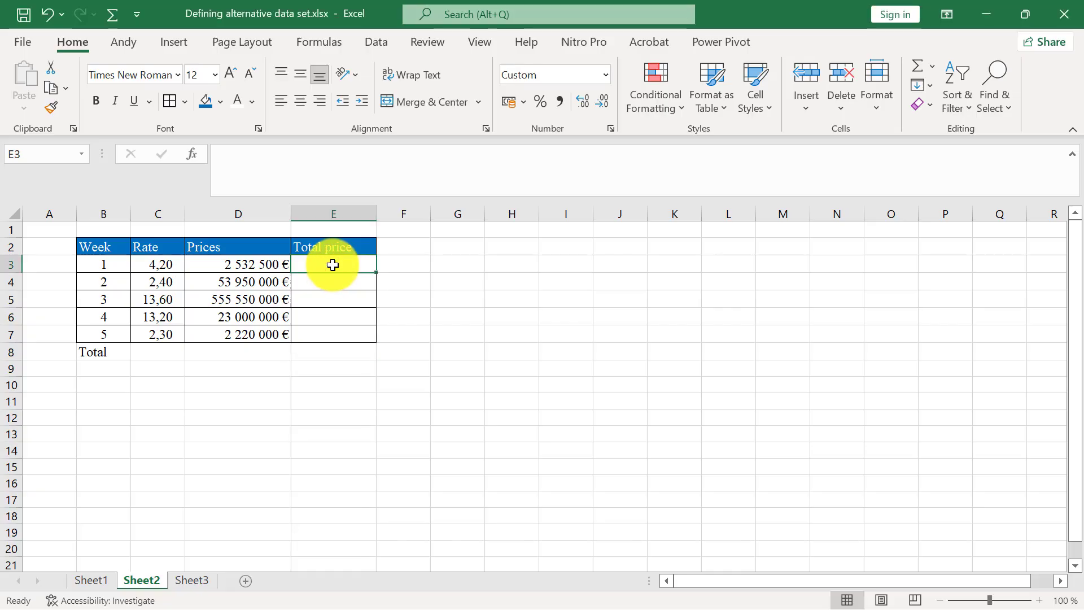
{"action": "type", "text": "="}
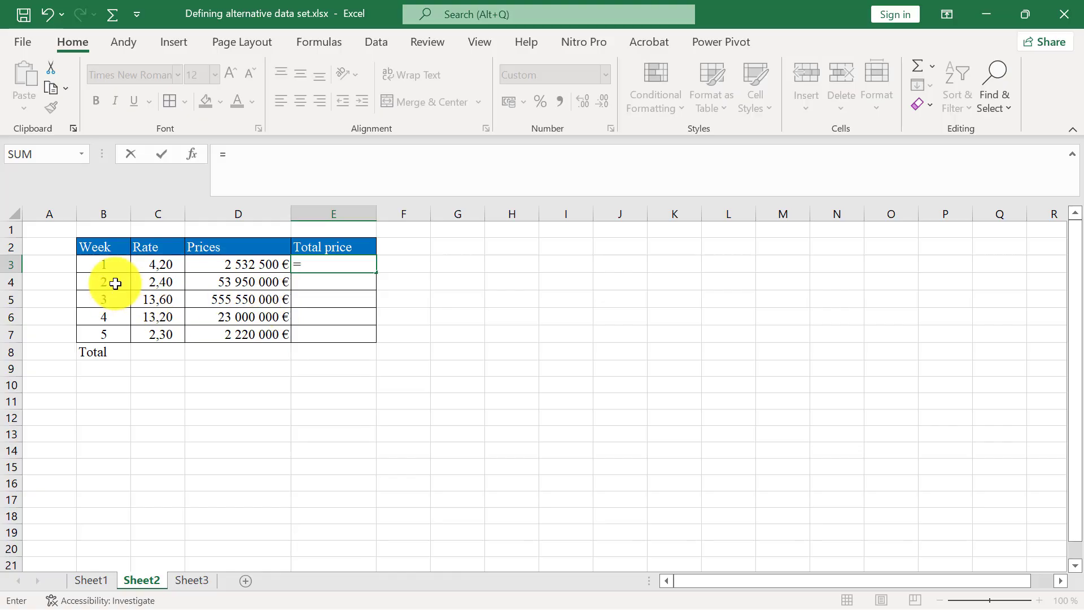
{"action": "left_click", "coordinate": [158, 266]}
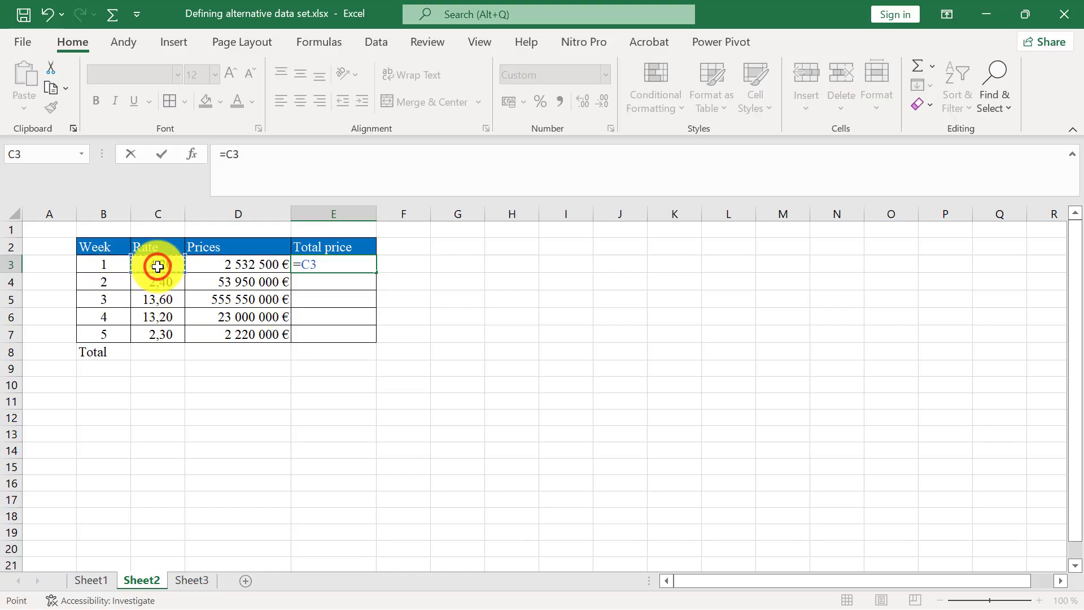
{"action": "type", "text": "£"}
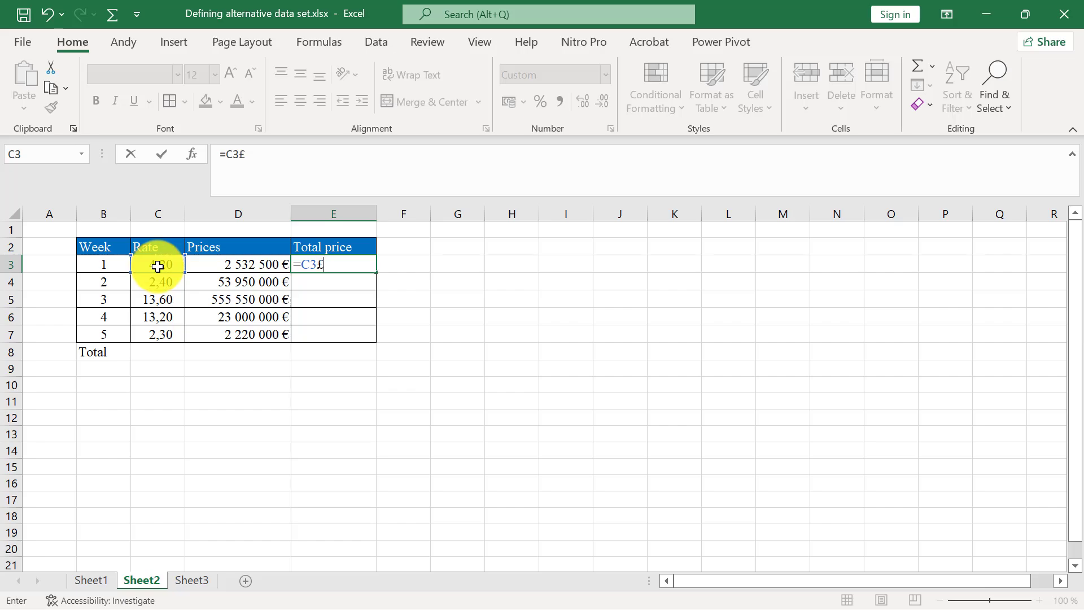
{"action": "key", "text": "BackSpace"}
{"action": "type", "text": "$"}
{"action": "key", "text": "BackSpace"}
{"action": "key", "text": "BackSpace"}
{"action": "type", "text": "¨^"}
{"action": "key", "text": "BackSpace"}
{"action": "type", "text": "*"}
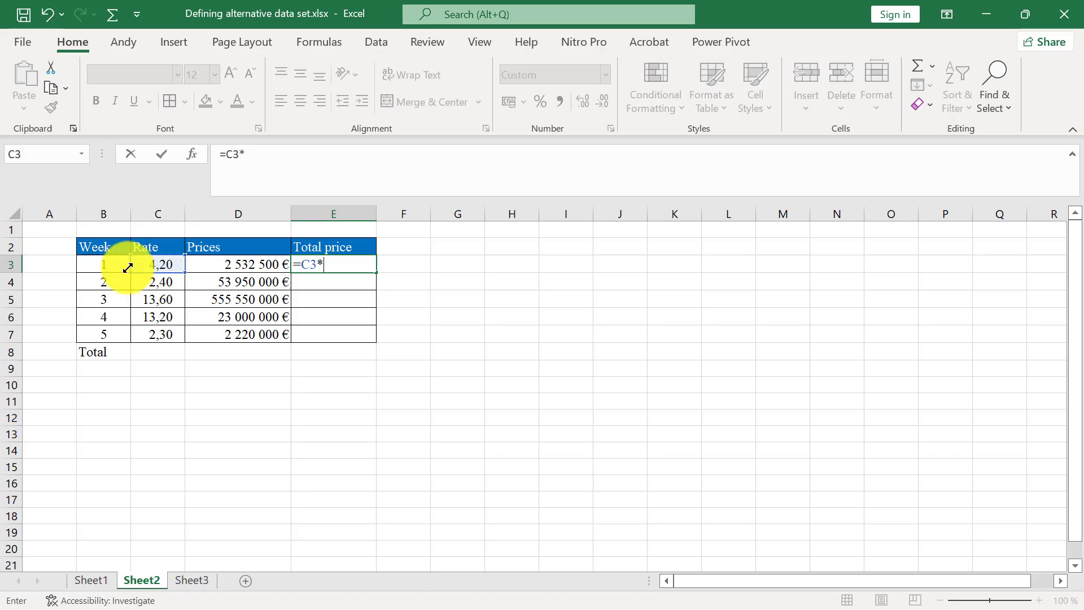
{"action": "left_click", "coordinate": [227, 263]}
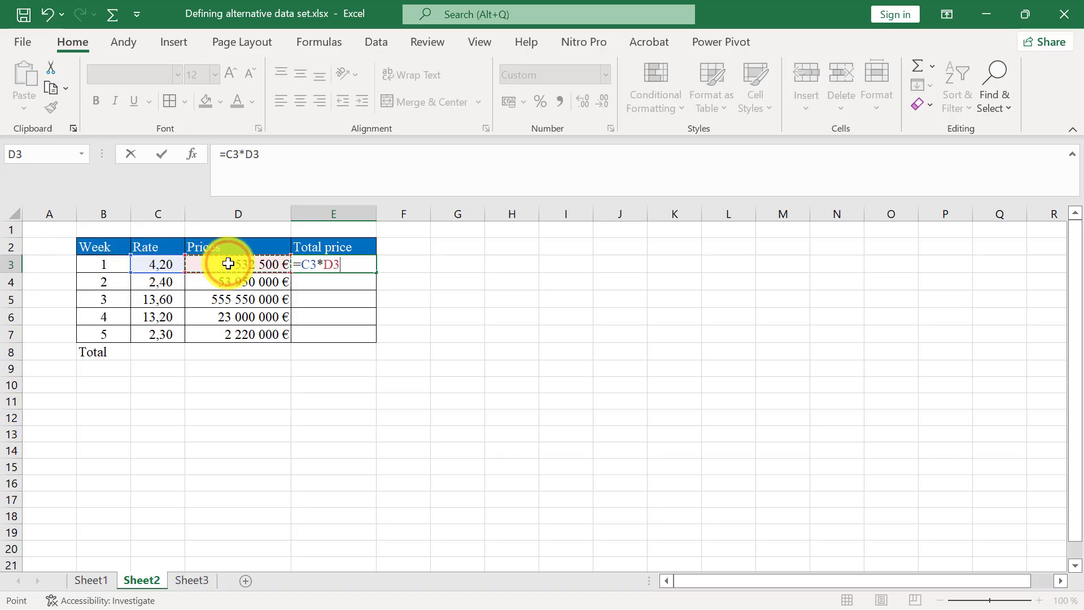
{"action": "key", "text": "Return"}
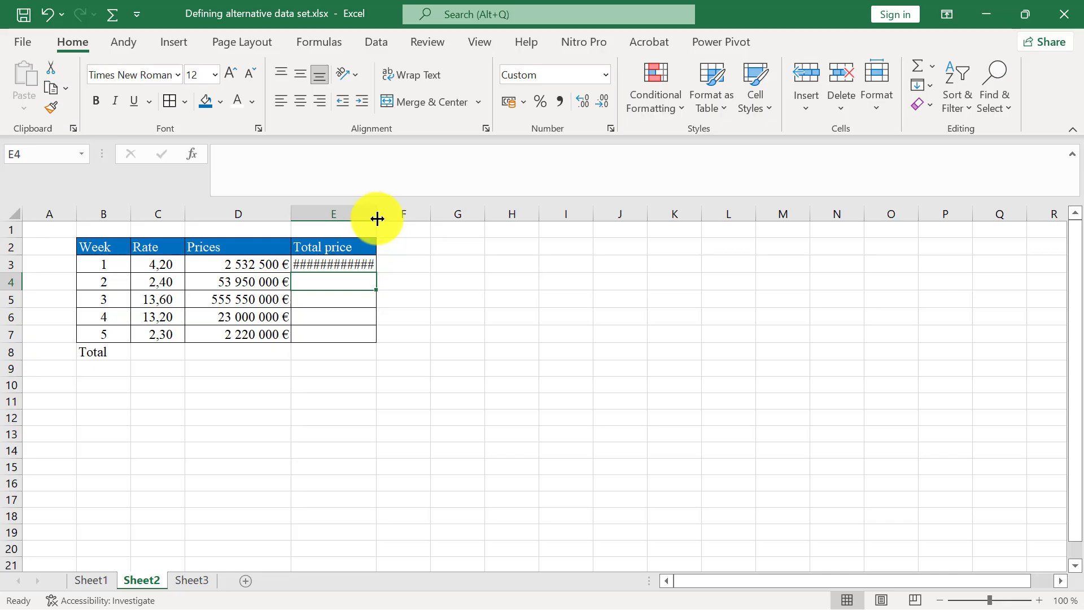
Widen column E to fit its values and fill the E3 formula down to E7.
{"action": "left_click_drag", "start_coordinate": [377, 218], "coordinate": [425, 218]}
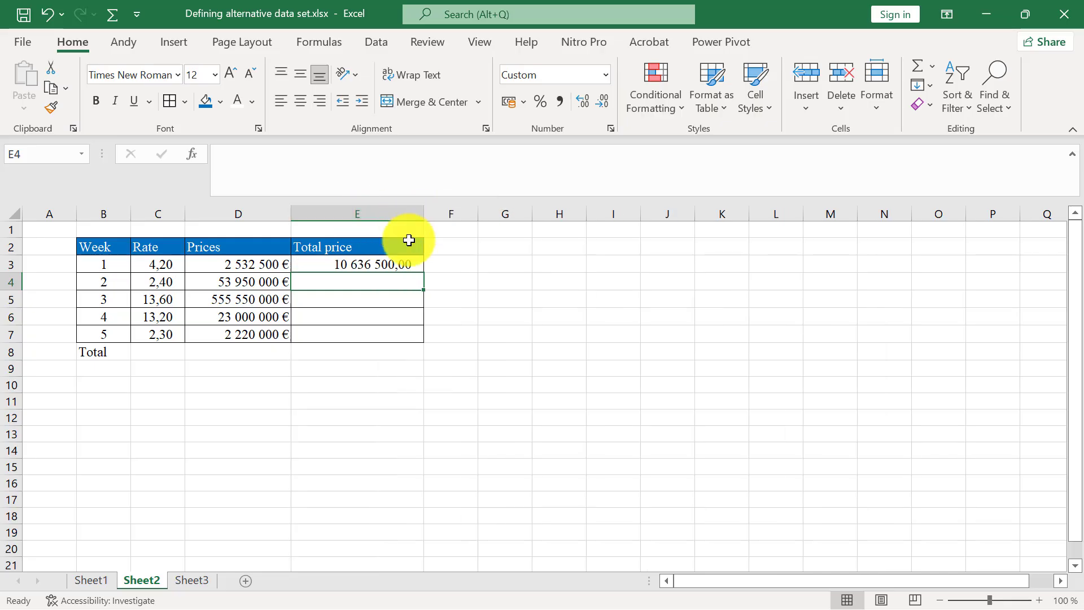
{"action": "left_click", "coordinate": [376, 264]}
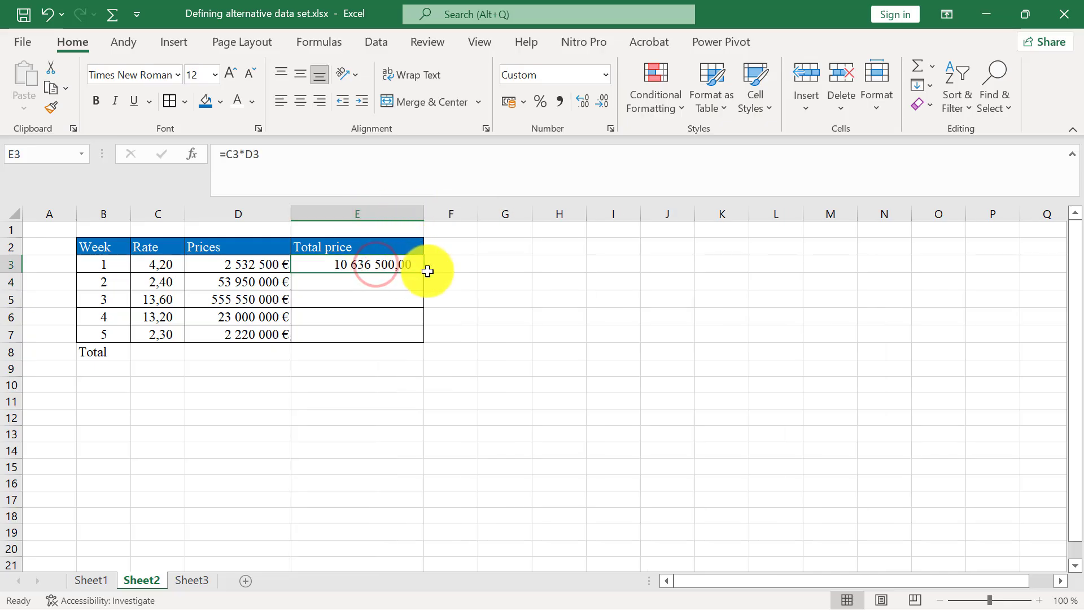
{"action": "left_click_drag", "start_coordinate": [423, 273], "coordinate": [416, 336]}
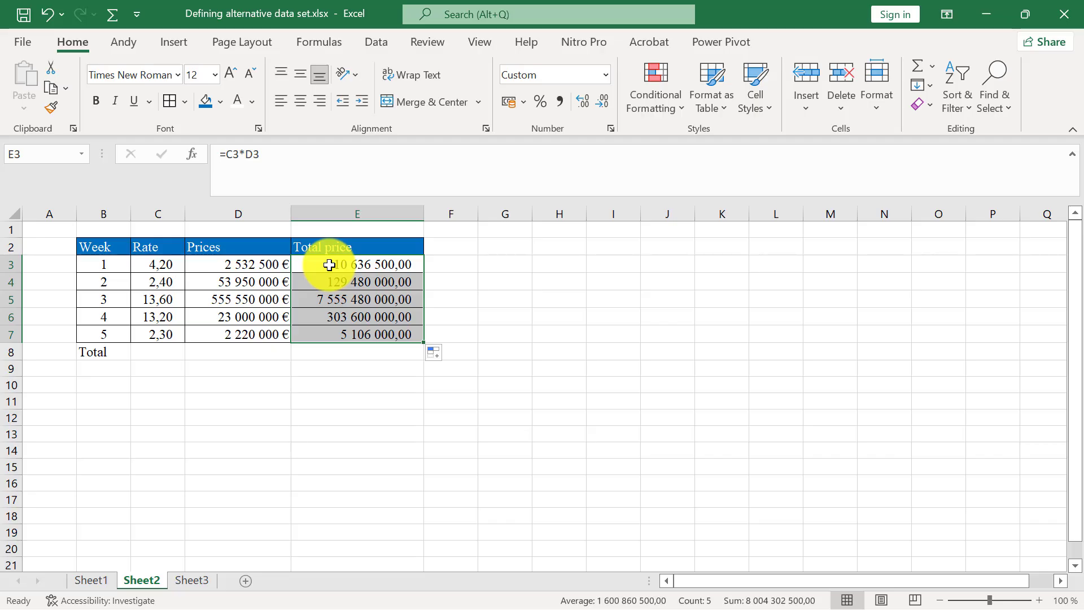
Format the total prices in E3:E7 as Currency with the € symbol.
{"action": "left_click_drag", "start_coordinate": [329, 265], "coordinate": [337, 337]}
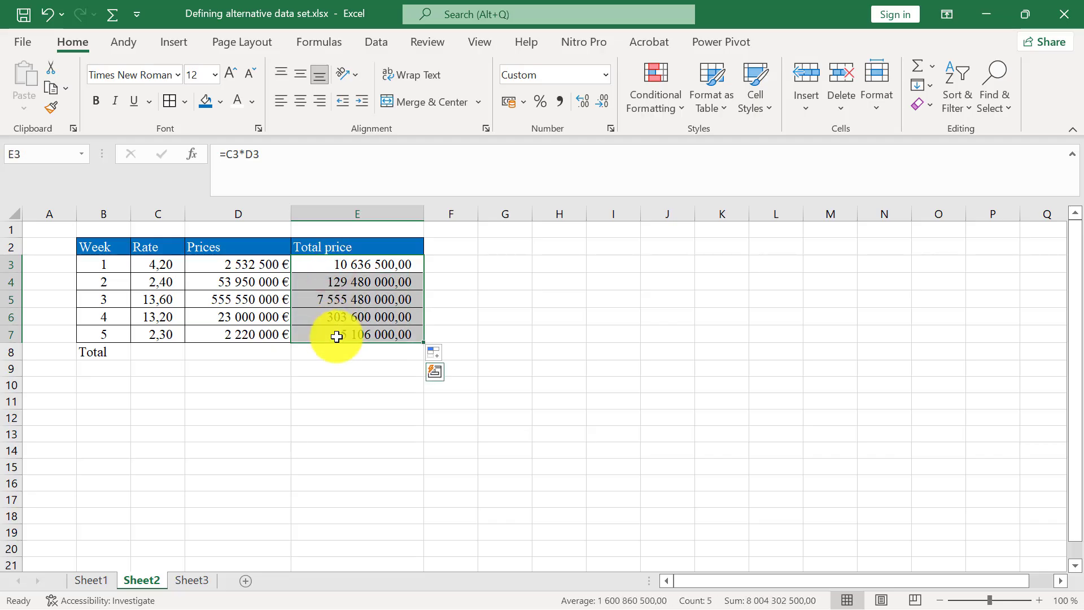
{"action": "left_click", "coordinate": [610, 130]}
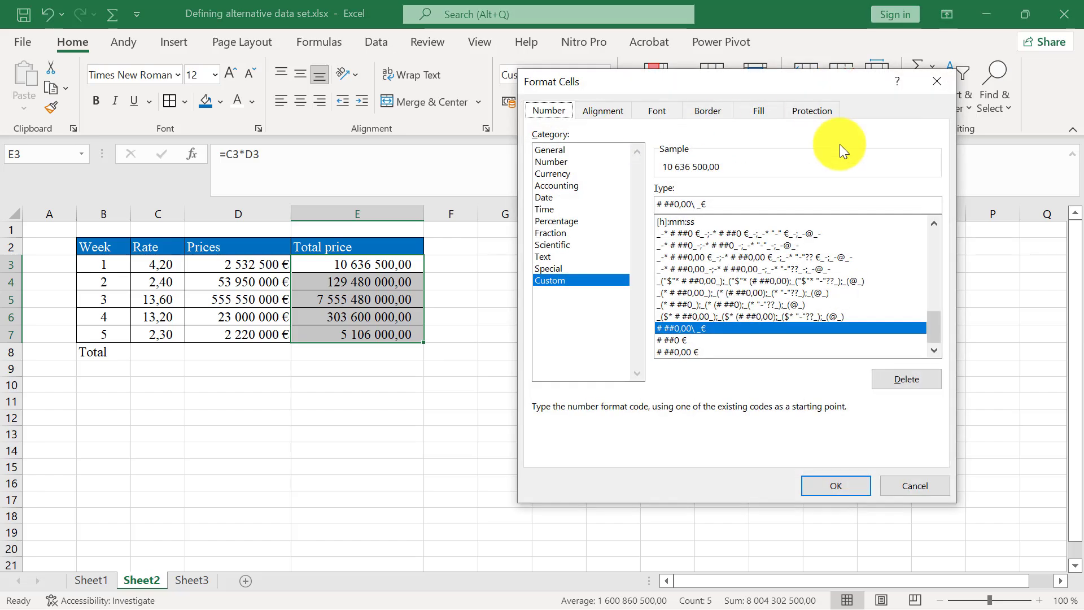
{"action": "left_click", "coordinate": [591, 176]}
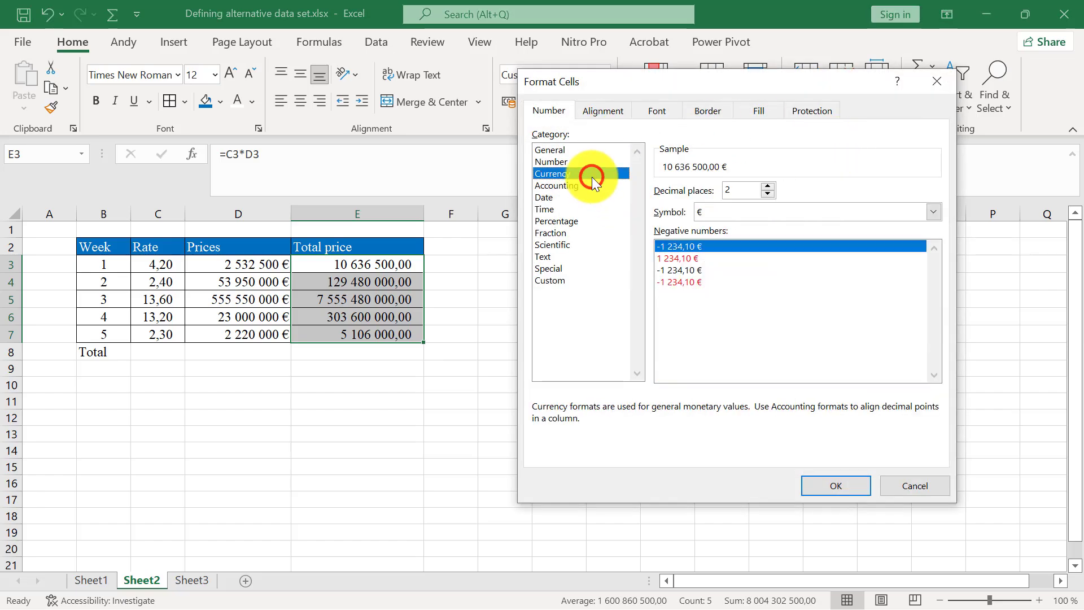
{"action": "left_click", "coordinate": [831, 212]}
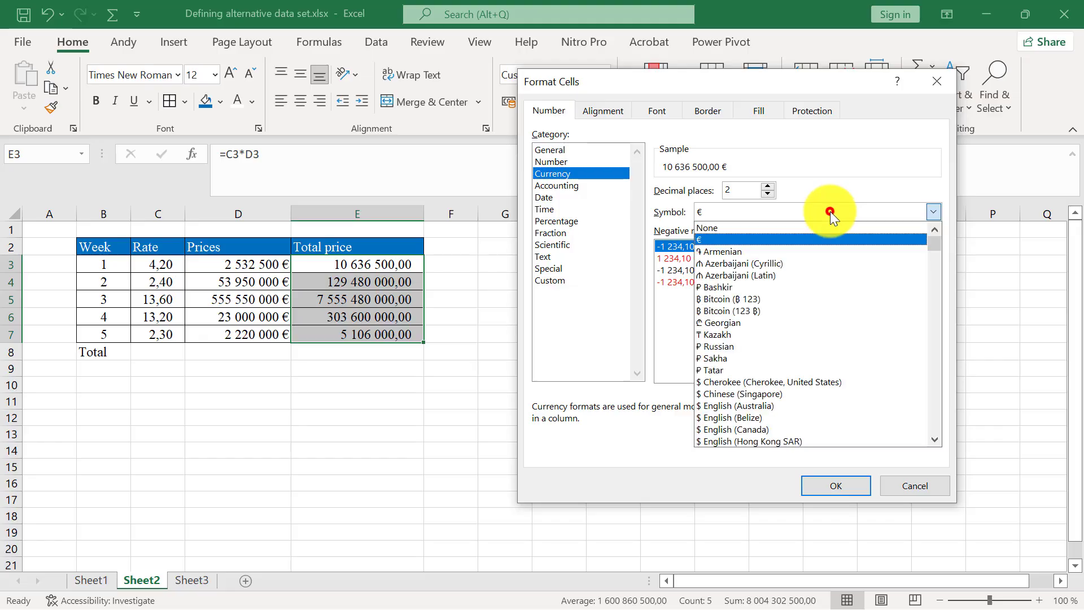
{"action": "left_click", "coordinate": [795, 239]}
{"action": "left_click", "coordinate": [865, 487]}
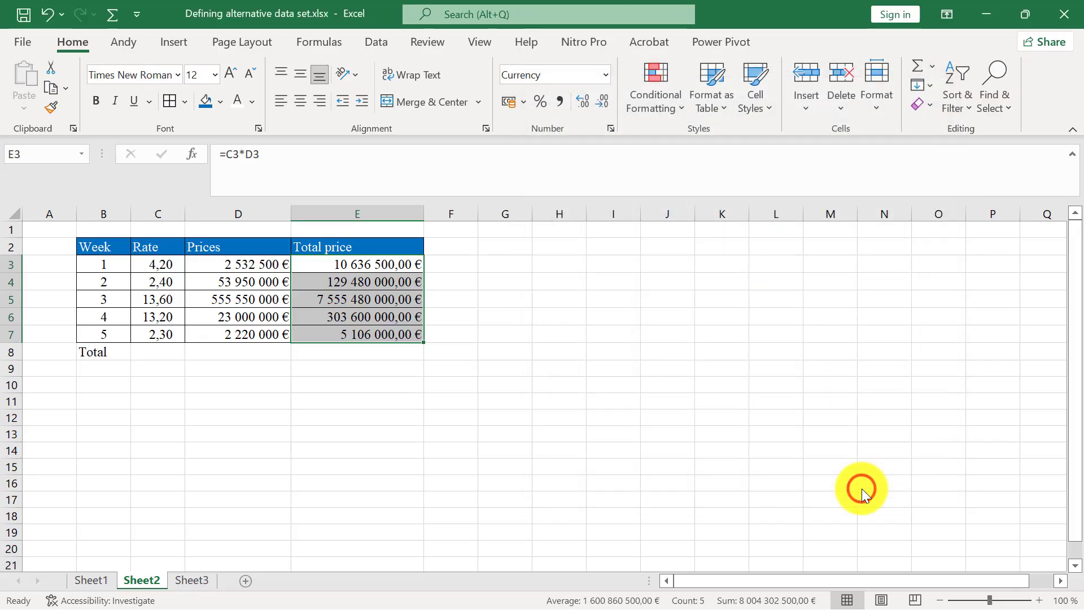
{"action": "left_click", "coordinate": [492, 331]}
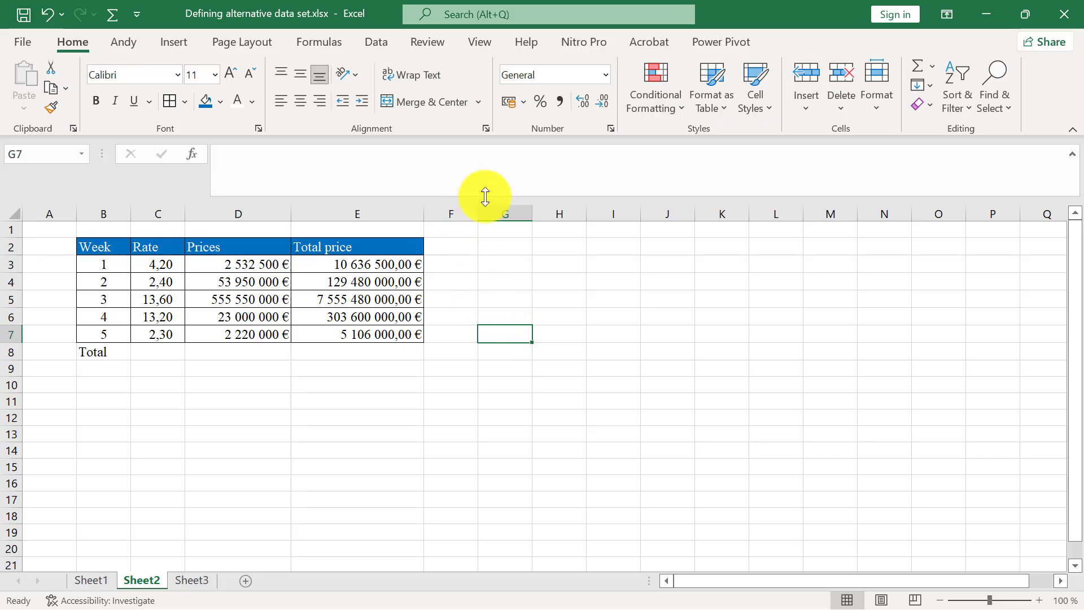
Start a new scenario in the Scenario Manager named Week 1, with C3 as its changing cell.
{"action": "left_click", "coordinate": [388, 43]}
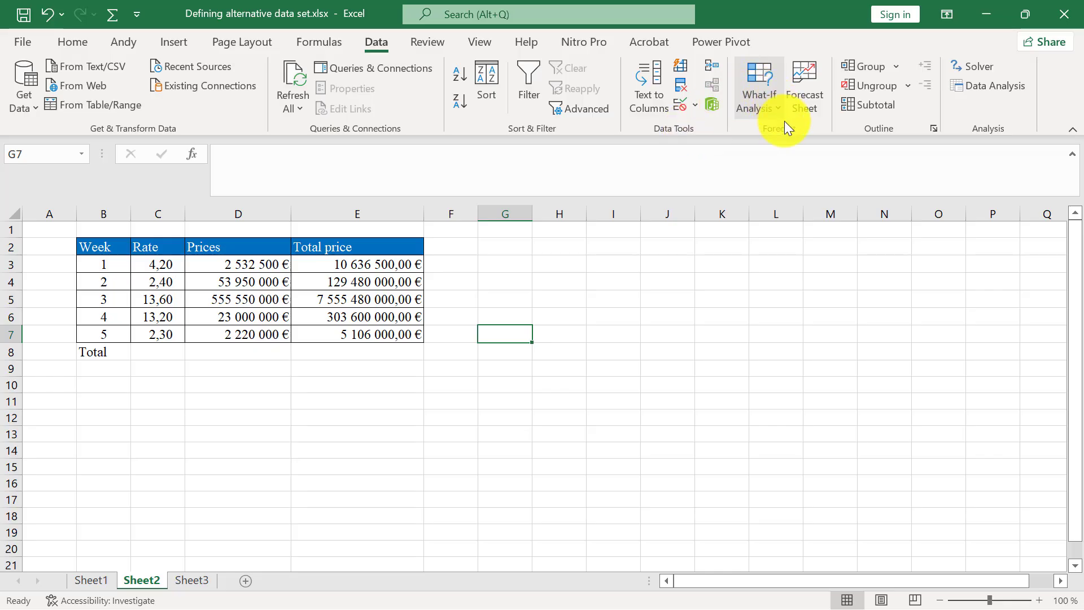
{"action": "left_click", "coordinate": [757, 88]}
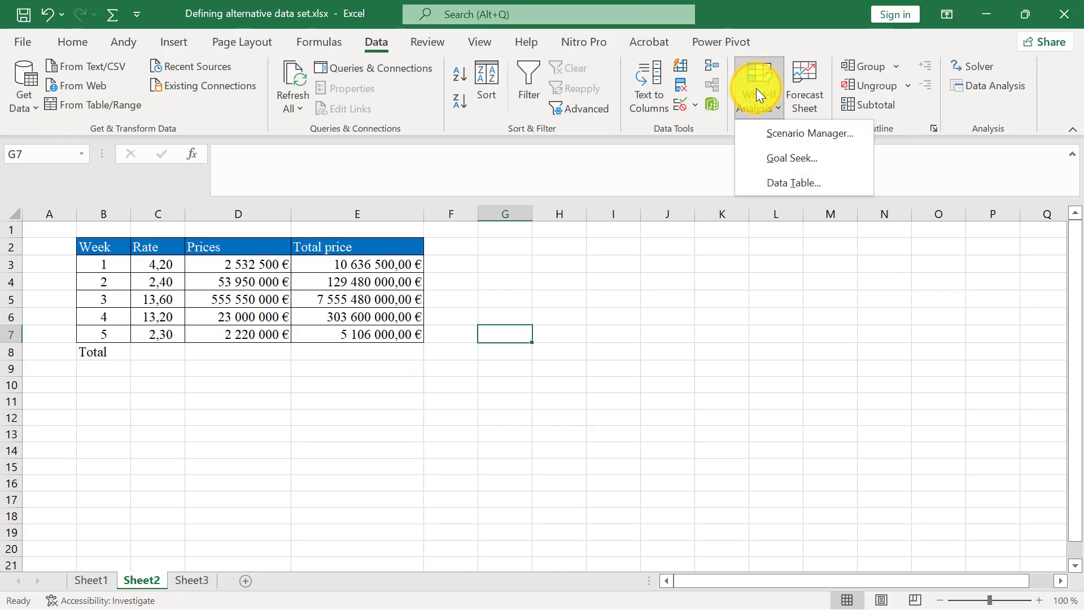
{"action": "left_click", "coordinate": [794, 135]}
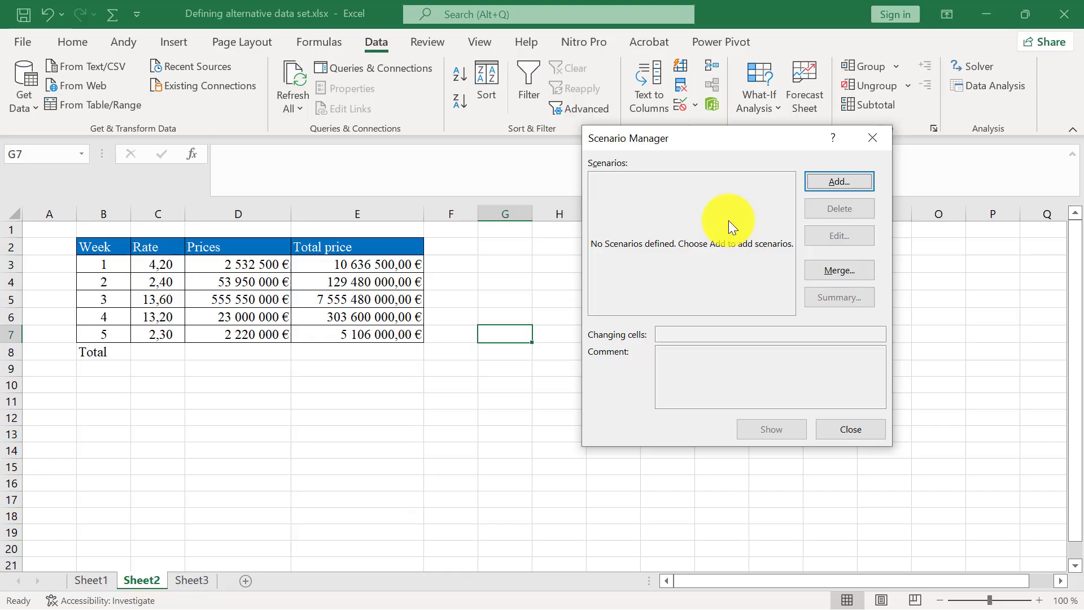
{"action": "left_click", "coordinate": [833, 181]}
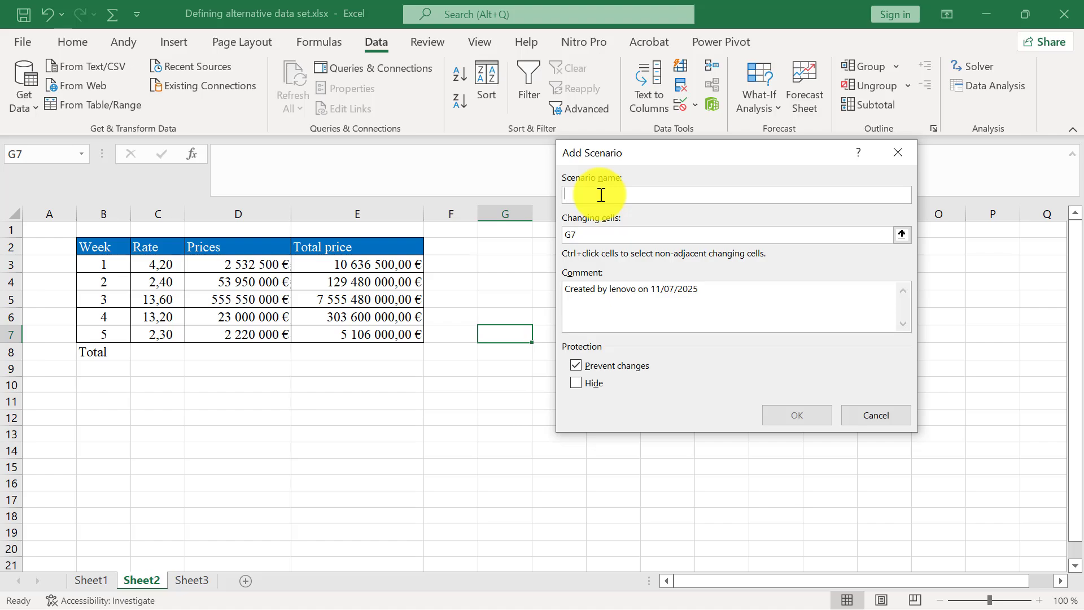
{"action": "type", "text": "Week 1"}
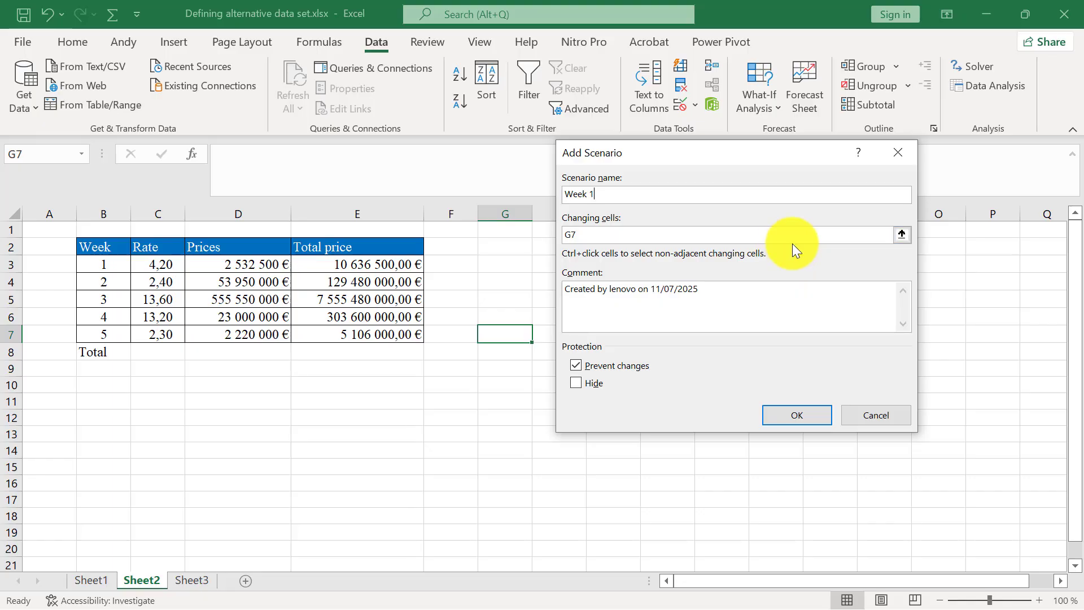
{"action": "left_click", "coordinate": [838, 233]}
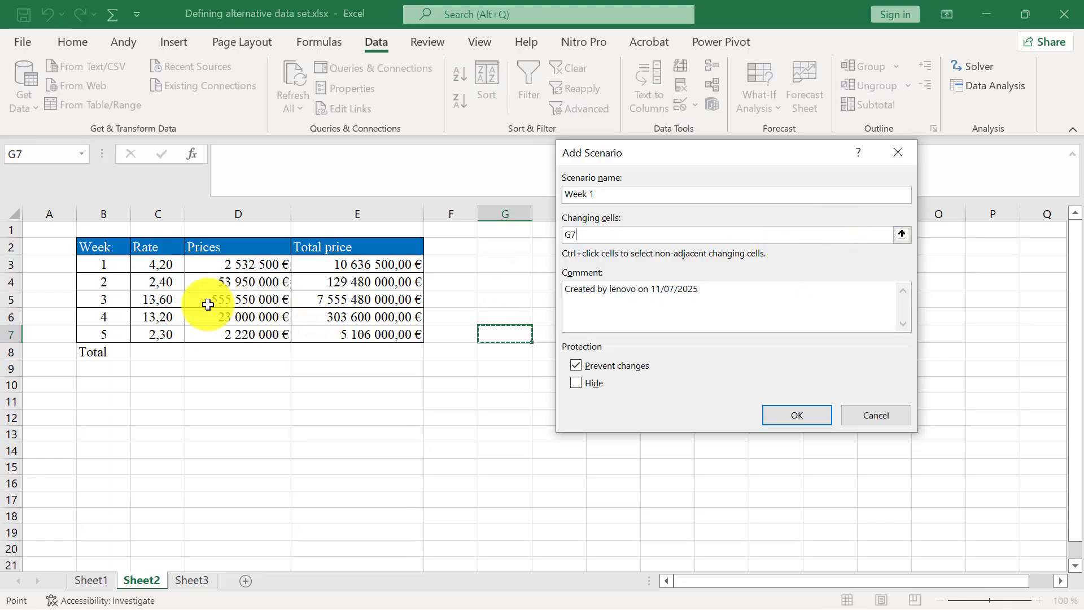
{"action": "left_click", "coordinate": [168, 304]}
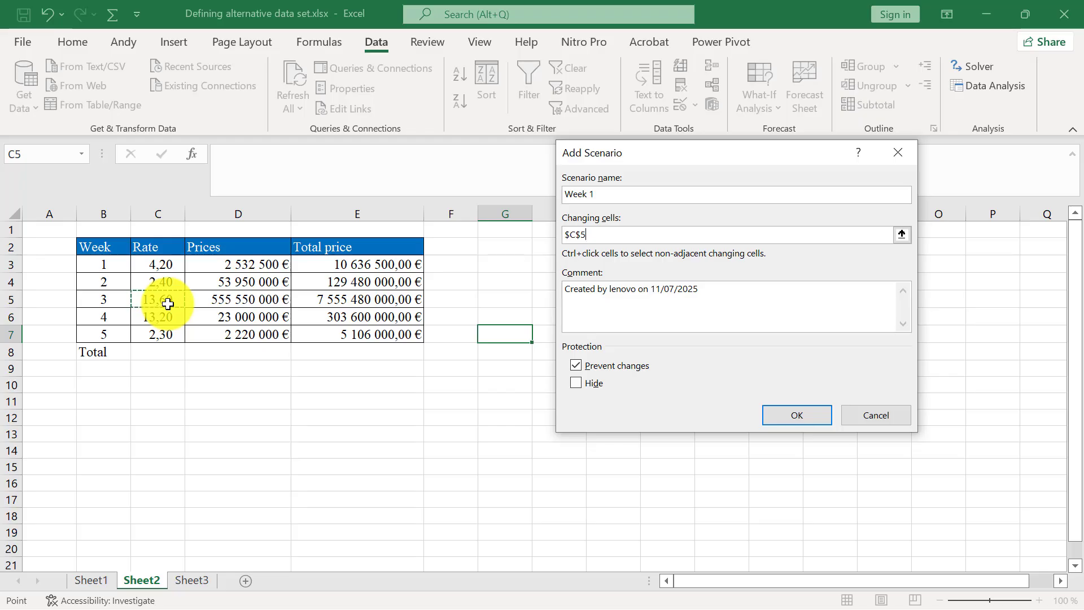
{"action": "left_click", "coordinate": [169, 265]}
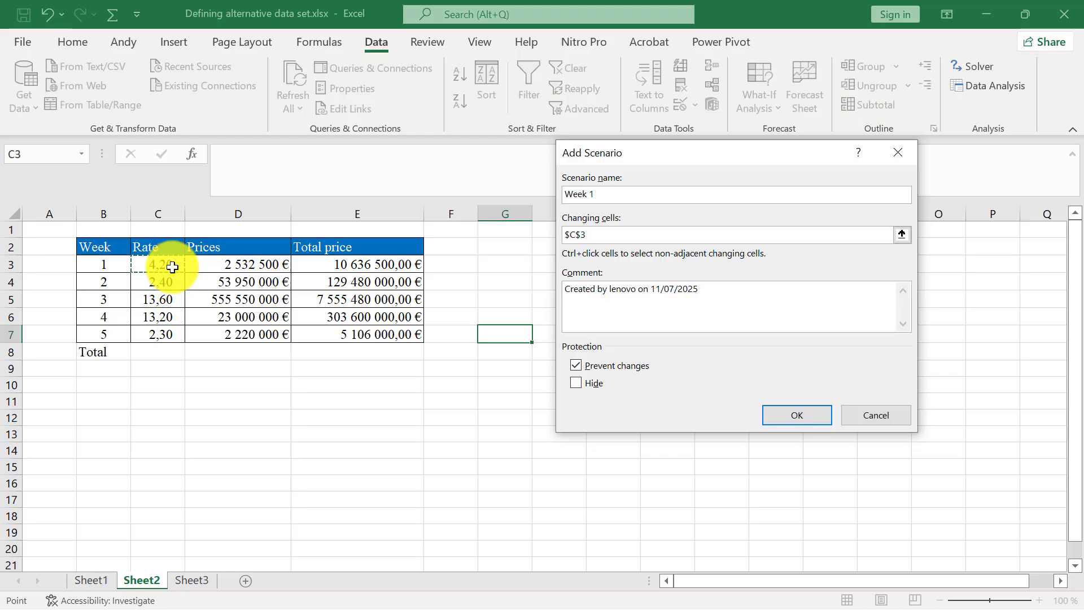
{"action": "left_click", "coordinate": [901, 236]}
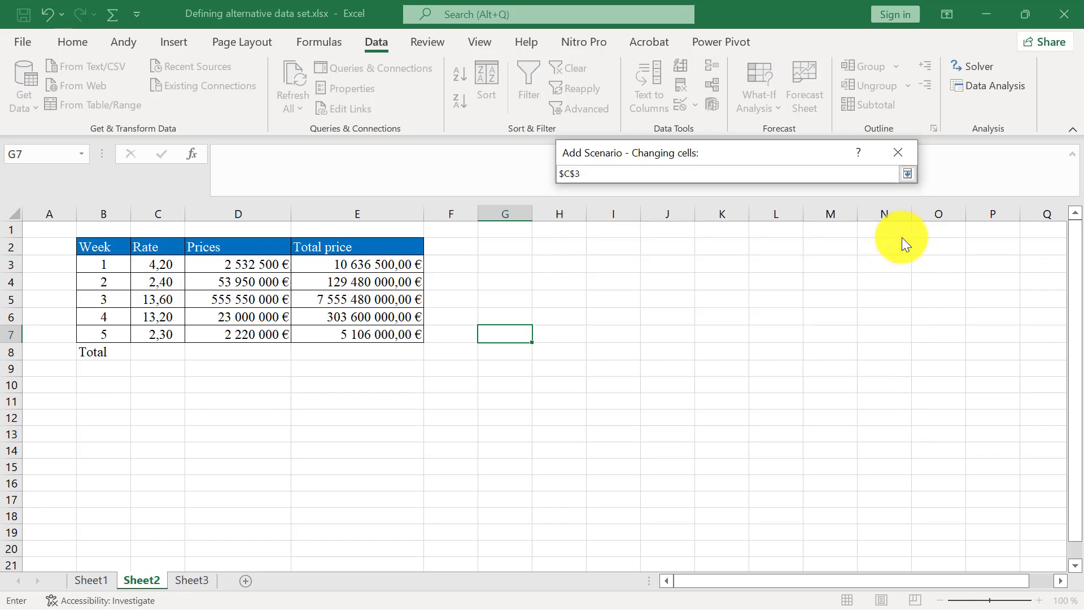
{"action": "left_click", "coordinate": [168, 282]}
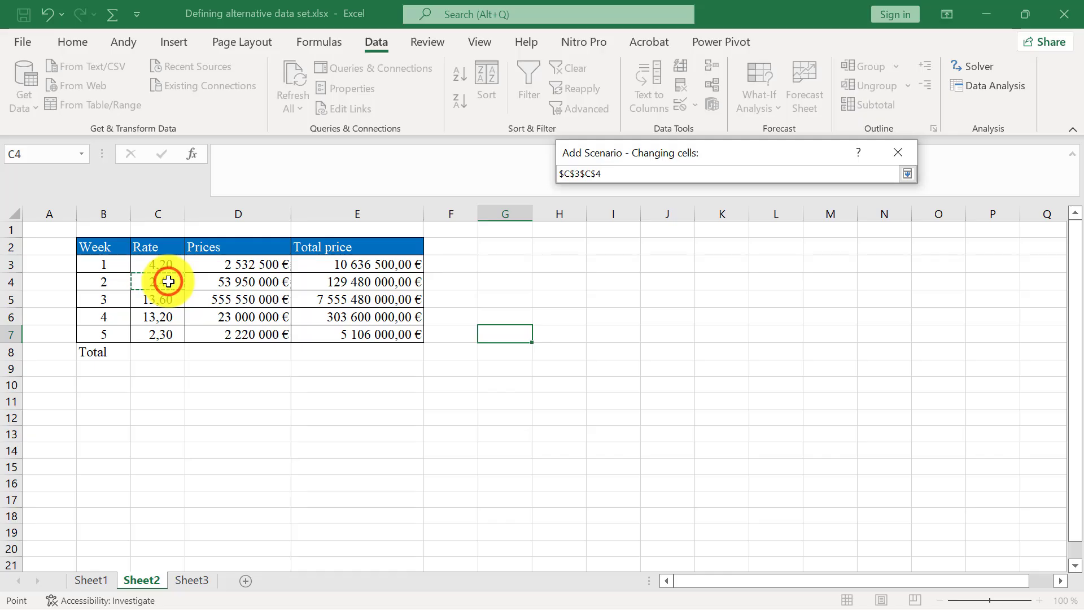
{"action": "key", "text": "BackSpace"}
{"action": "key", "text": "BackSpace"}
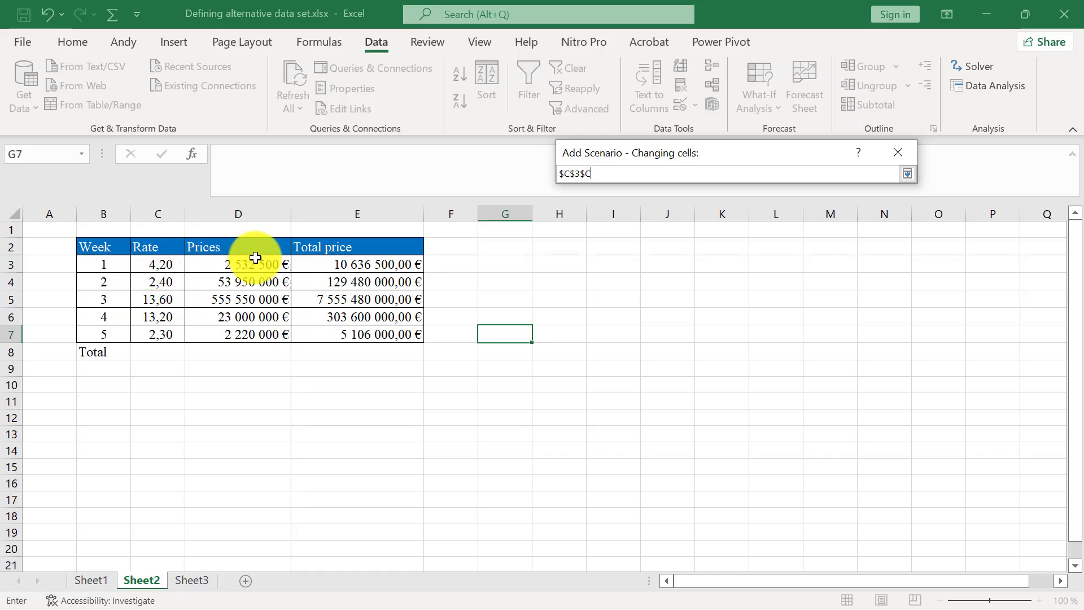
{"action": "key", "text": "BackSpace"}
{"action": "key", "text": "BackSpace"}
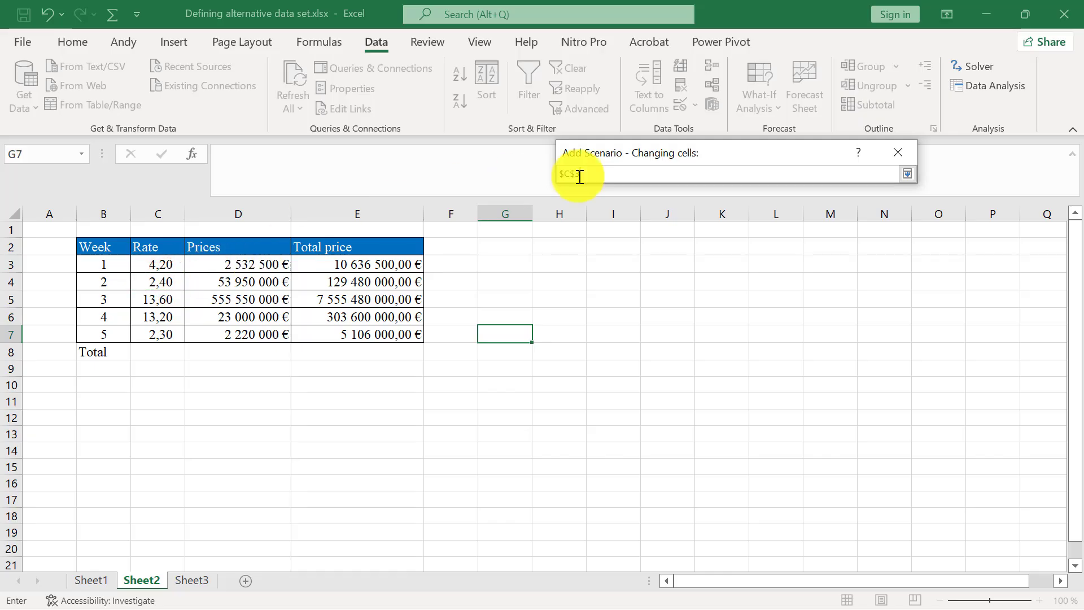
{"action": "left_click", "coordinate": [908, 174]}
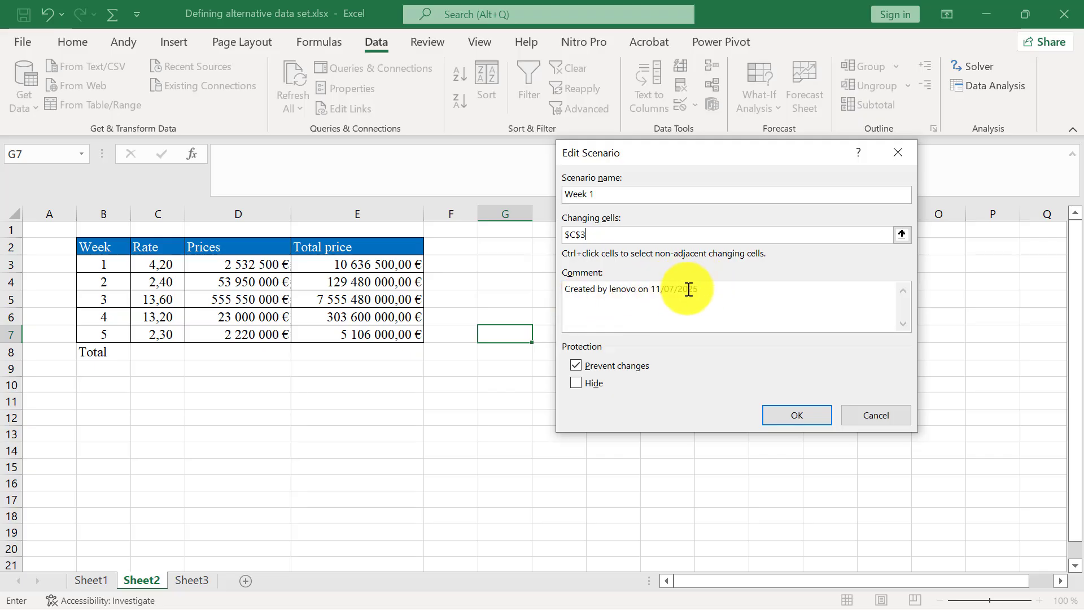
Accept the Week 1 scenario settings and set its value for C3 to 5,0.
{"action": "left_click", "coordinate": [568, 408]}
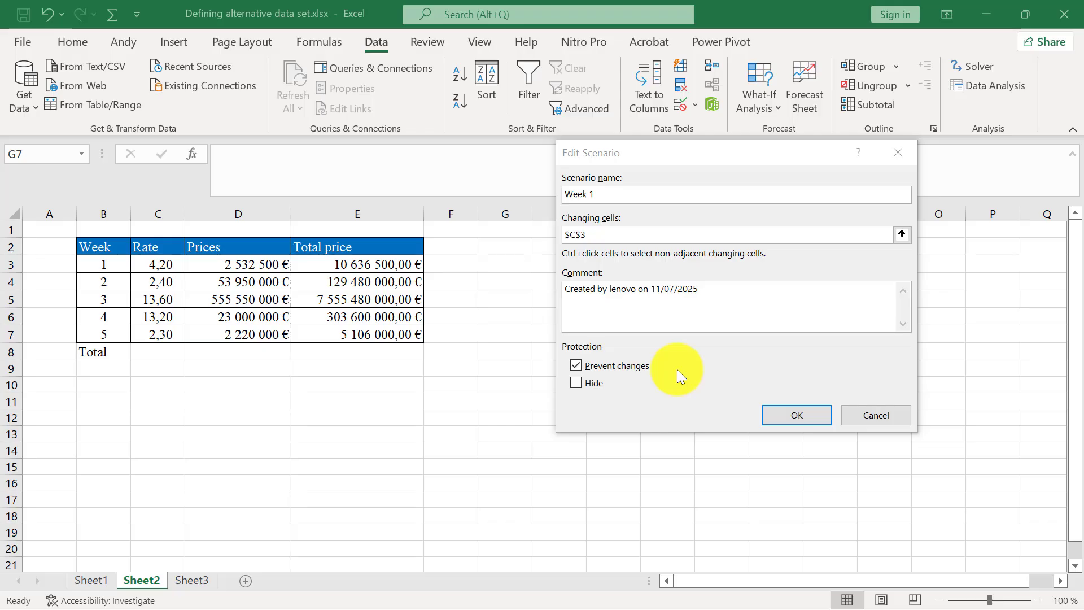
{"action": "left_click", "coordinate": [804, 416]}
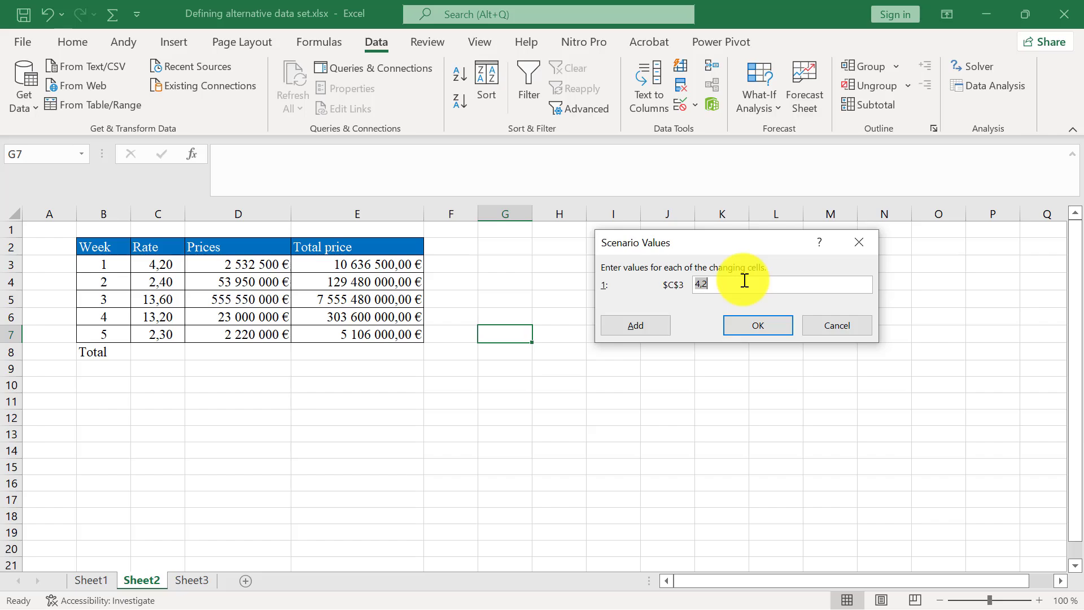
{"action": "left_click", "coordinate": [714, 288]}
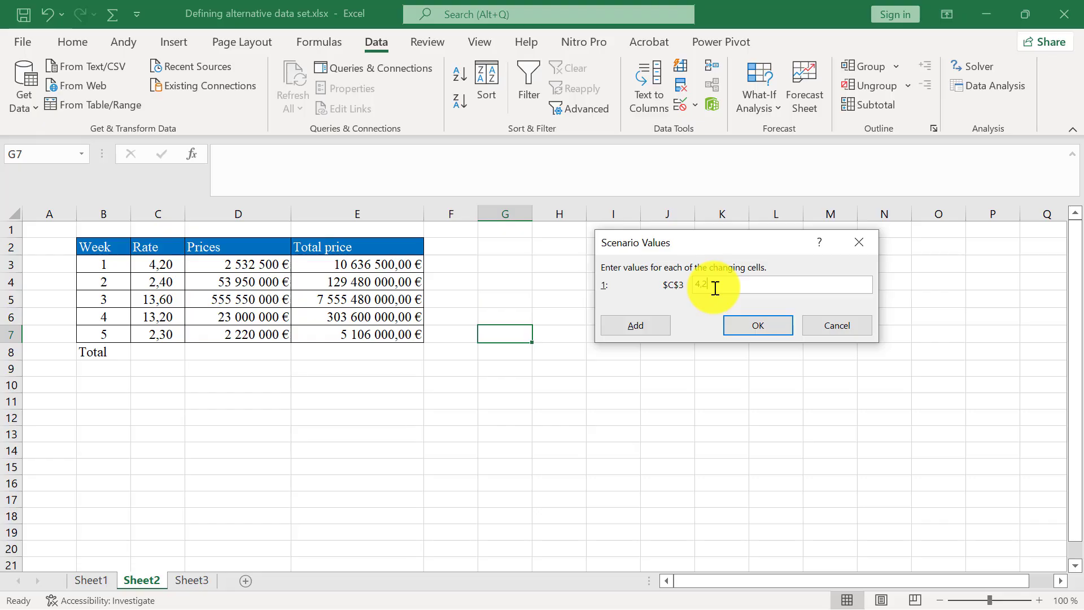
{"action": "key", "text": "BackSpace"}
{"action": "key", "text": "BackSpace"}
{"action": "key", "text": "BackSpace"}
{"action": "type", "text": "5"}
{"action": "type", "text": ","}
{"action": "type", "text": "-"}
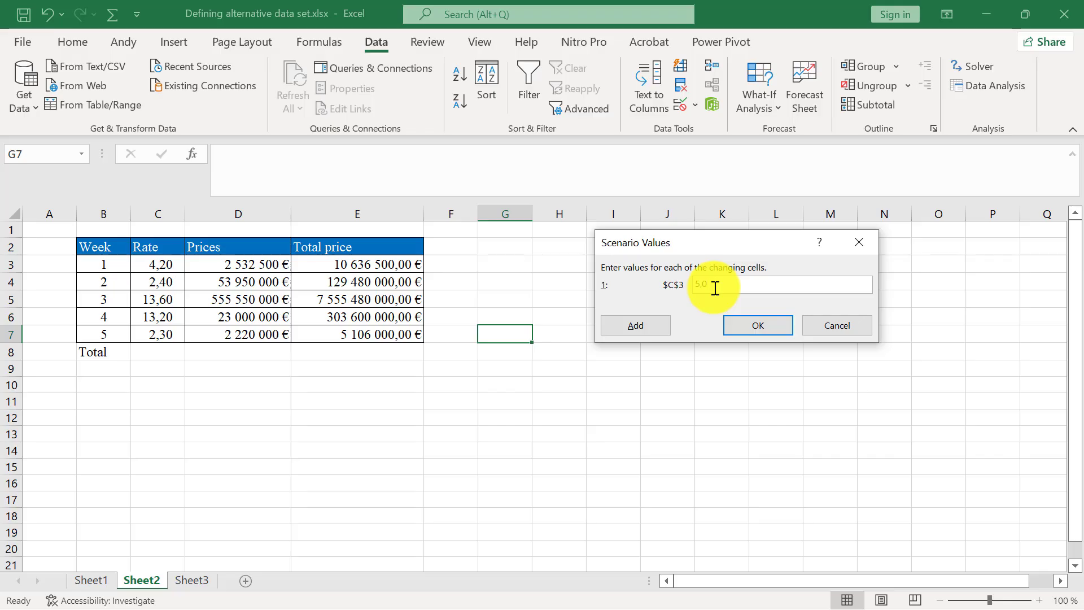
{"action": "type", "text": "0"}
{"action": "left_click", "coordinate": [761, 326]}
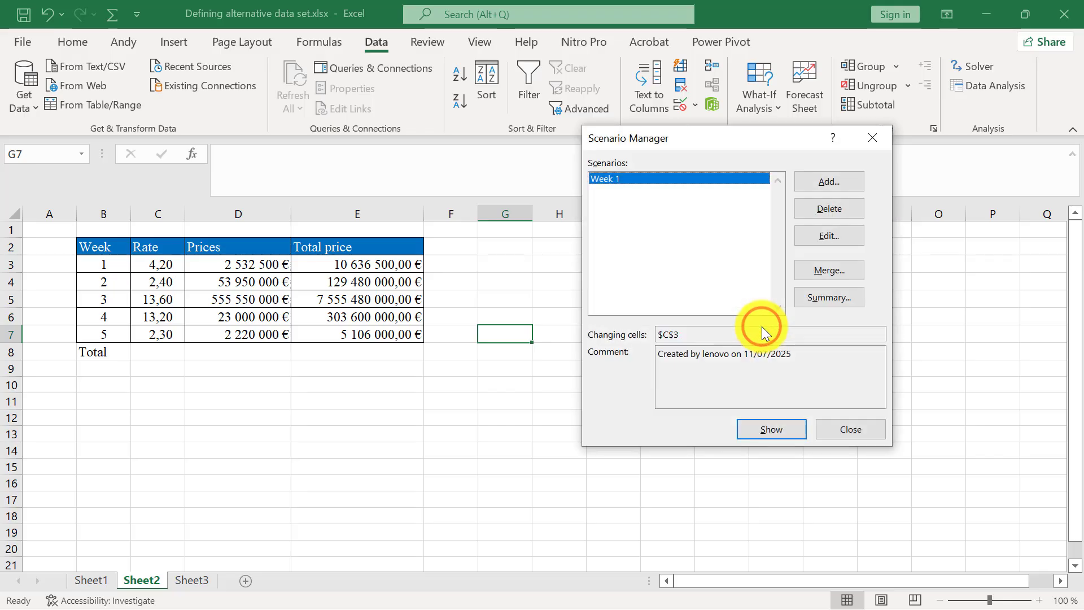
Apply the Week 1 scenario to the sheet and close the Scenario Manager.
{"action": "left_click", "coordinate": [774, 425]}
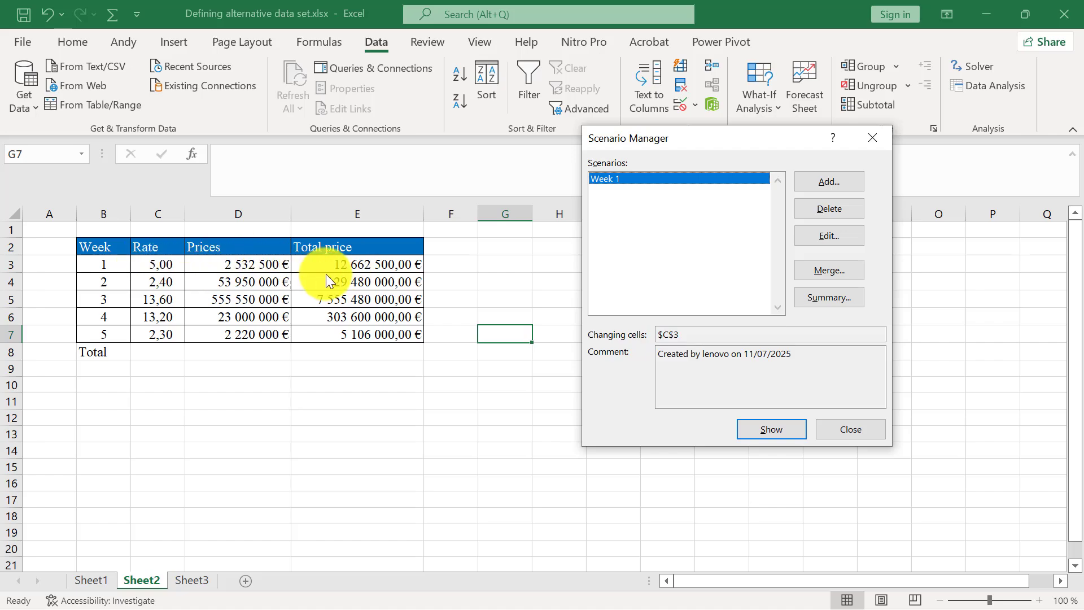
{"action": "left_click", "coordinate": [789, 432]}
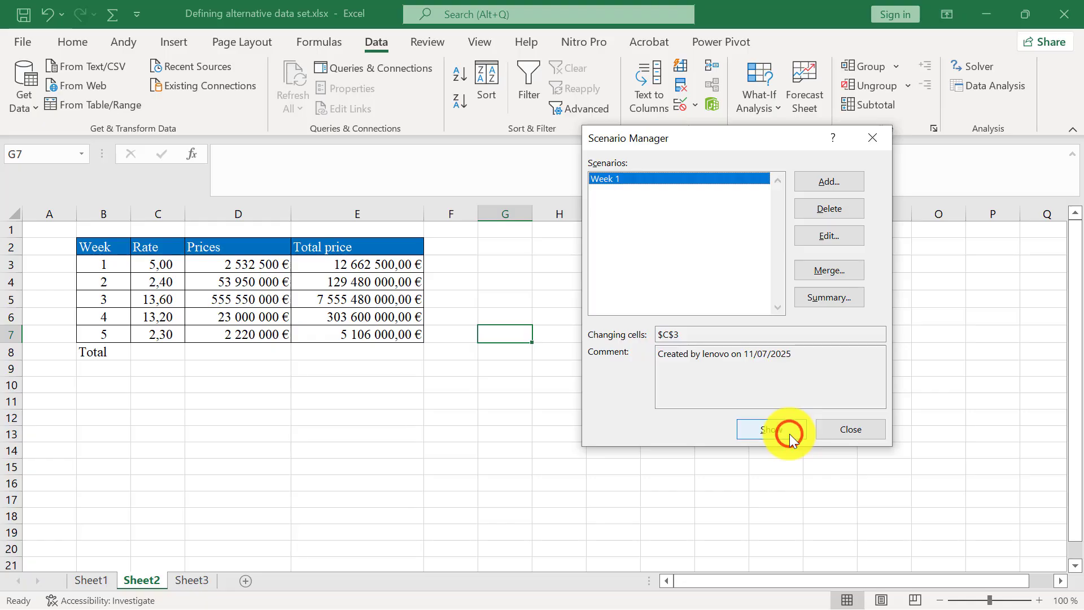
{"action": "left_click", "coordinate": [866, 430]}
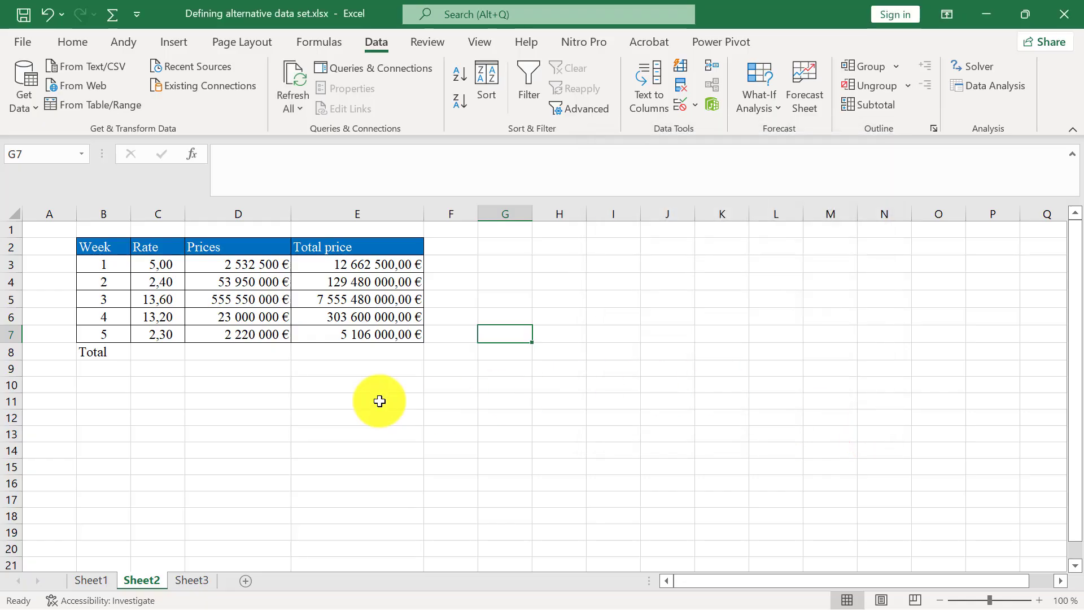